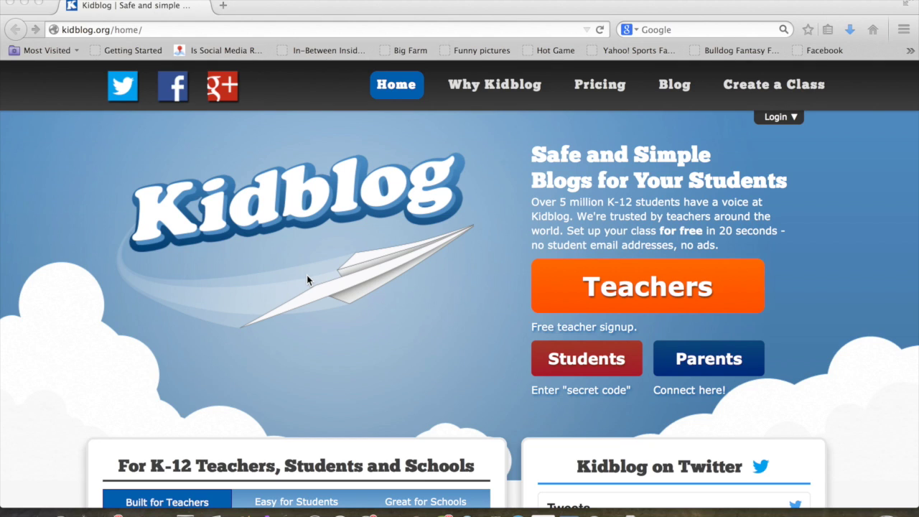
- Join the class as a student by entering and submitting the class registration code
click(590, 360)
click(590, 360)
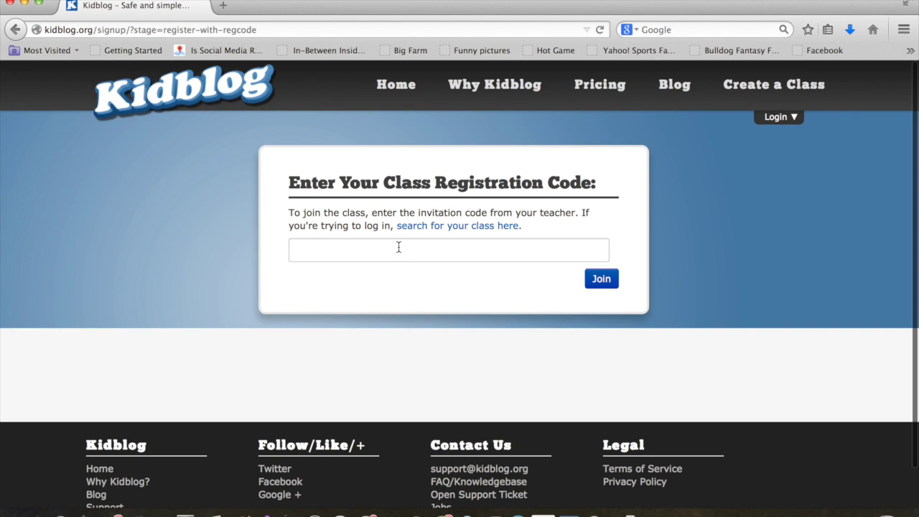
click(399, 247)
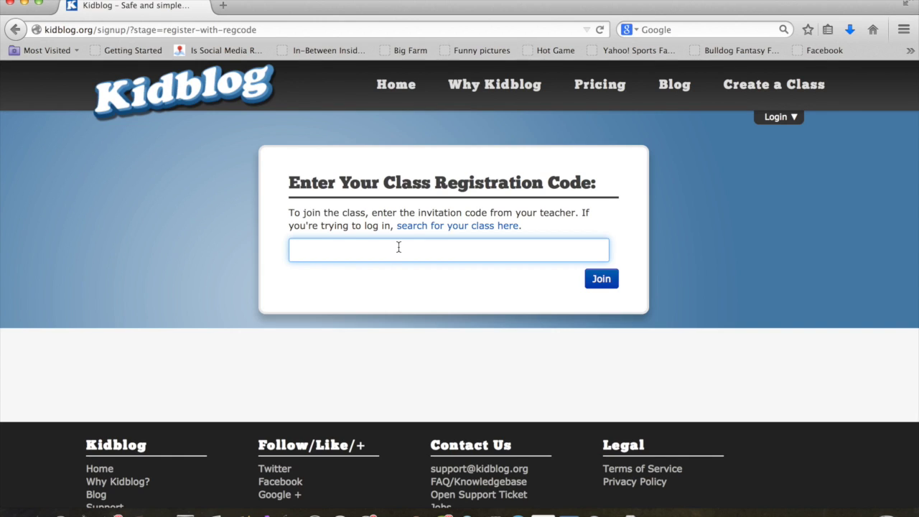
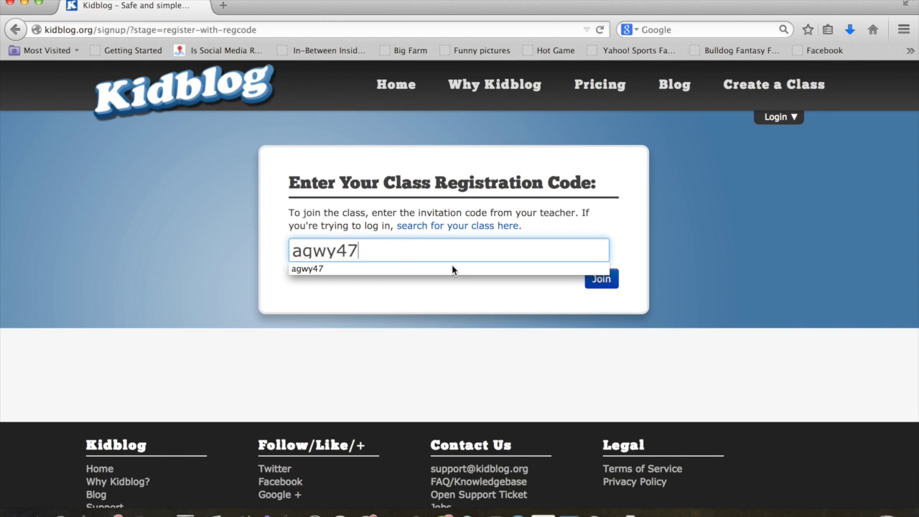
key(Return)
click(602, 282)
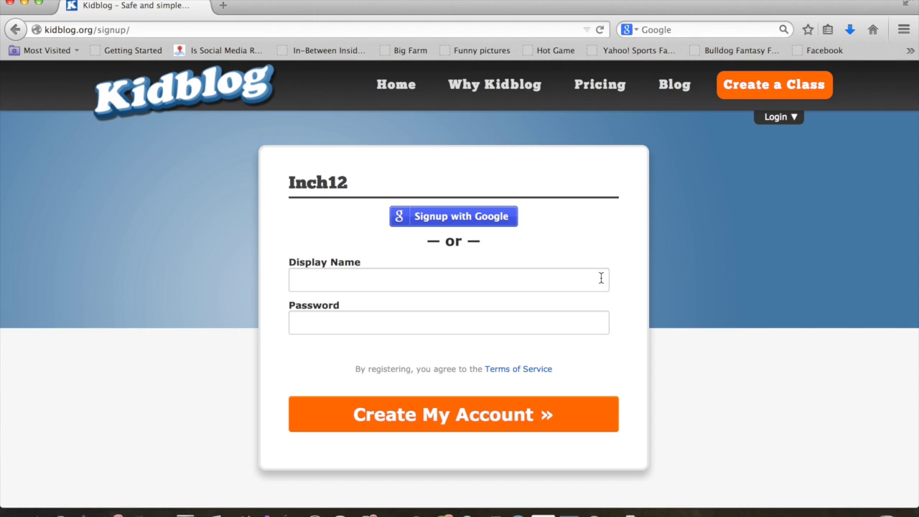
- Create the Inch12 student account with the student's display name and a password
click(602, 278)
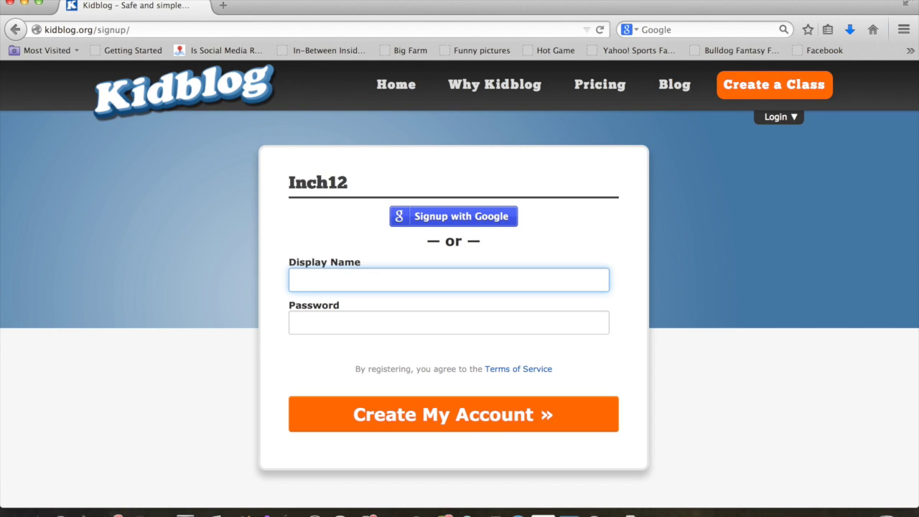
text(AaronM)
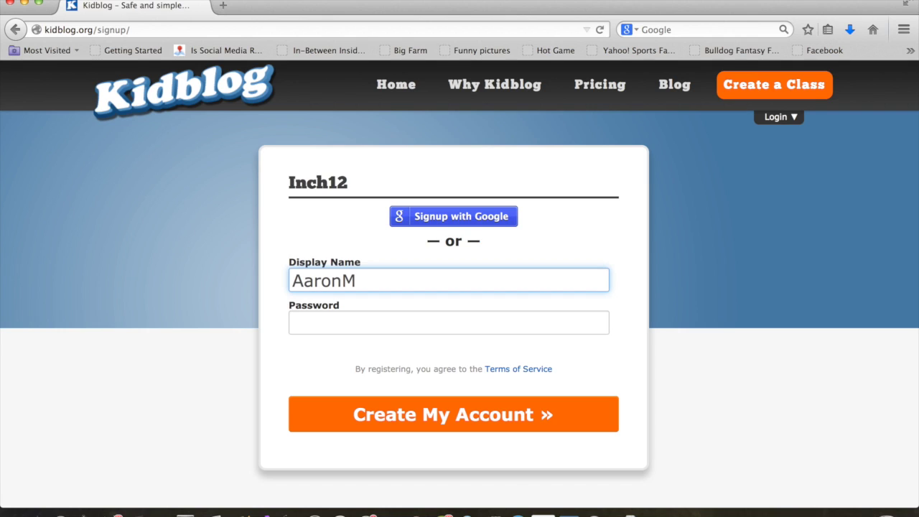
click(534, 324)
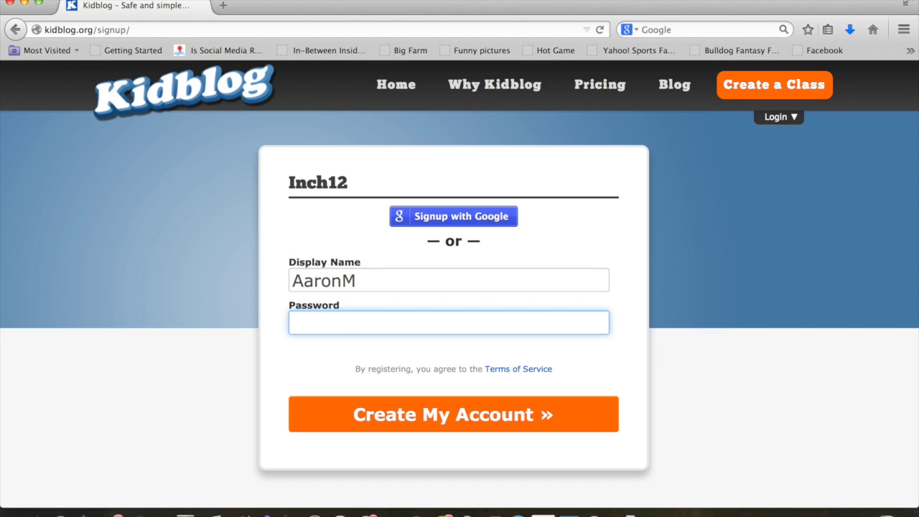
text(*******)
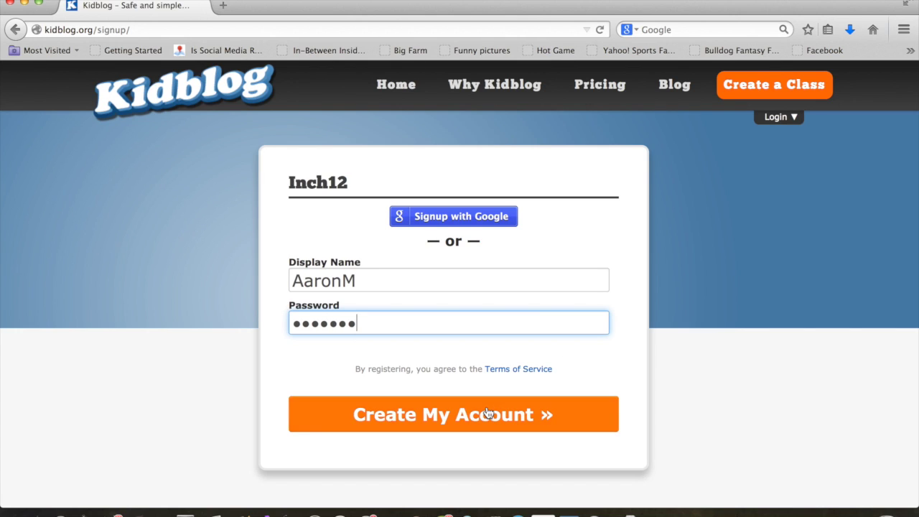
click(487, 413)
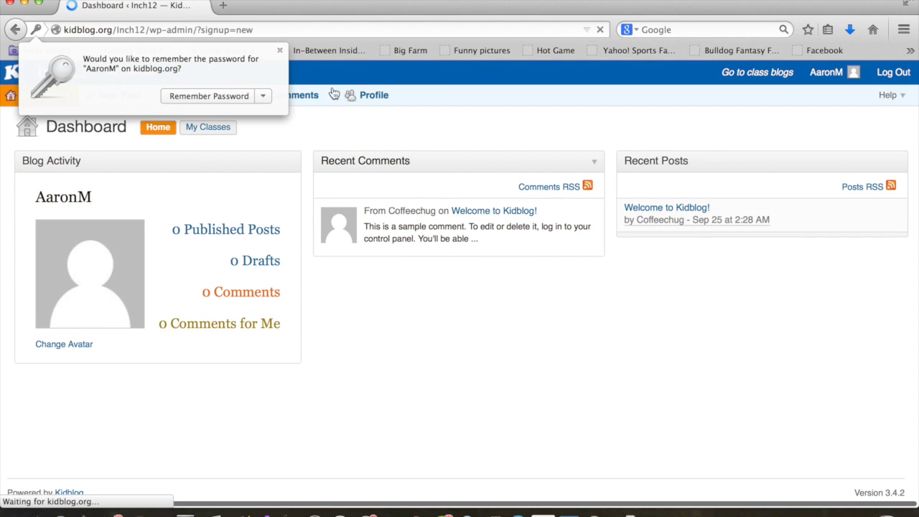
- Dismiss Firefox's save-password prompt and go to the student's Profile page
click(279, 51)
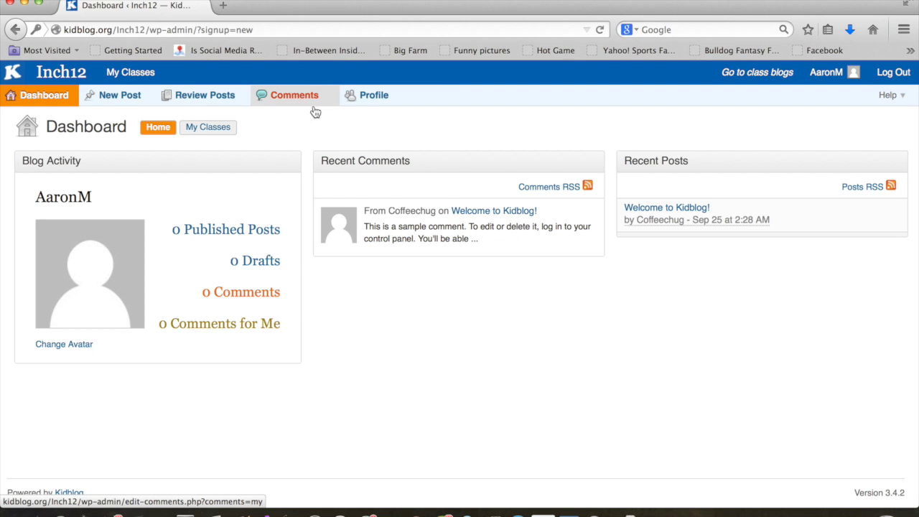
click(373, 98)
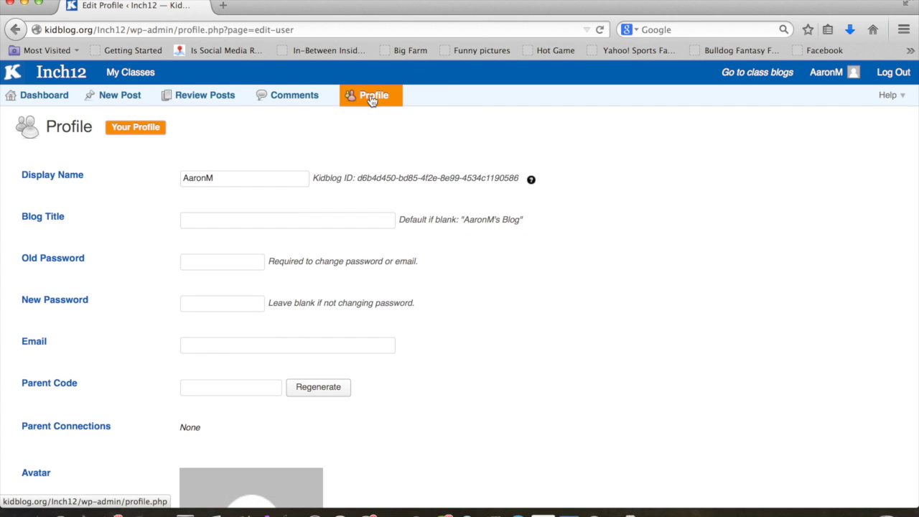
- Enter 'Coffeechug Blog' as the profile's blog title
click(278, 221)
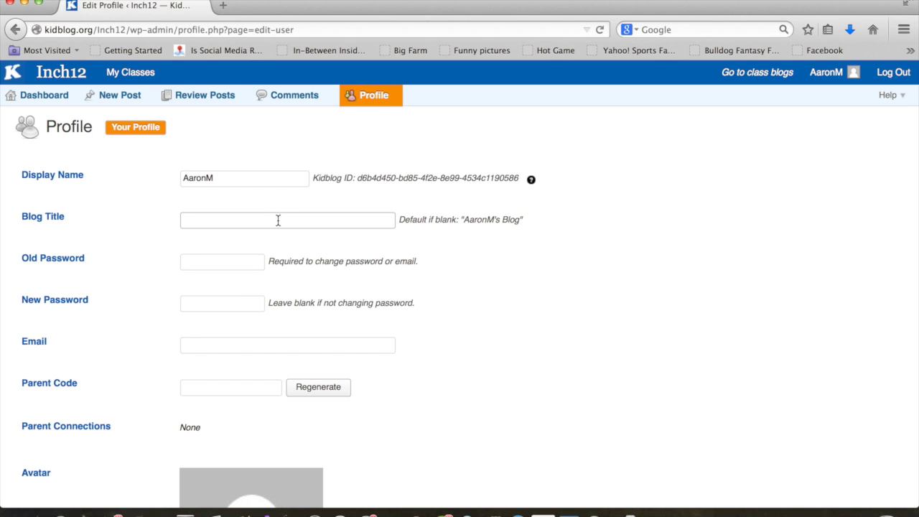
text(Coffeechug Blog)
scroll(209, 298, down, 1)
scroll(207, 316, down, 2)
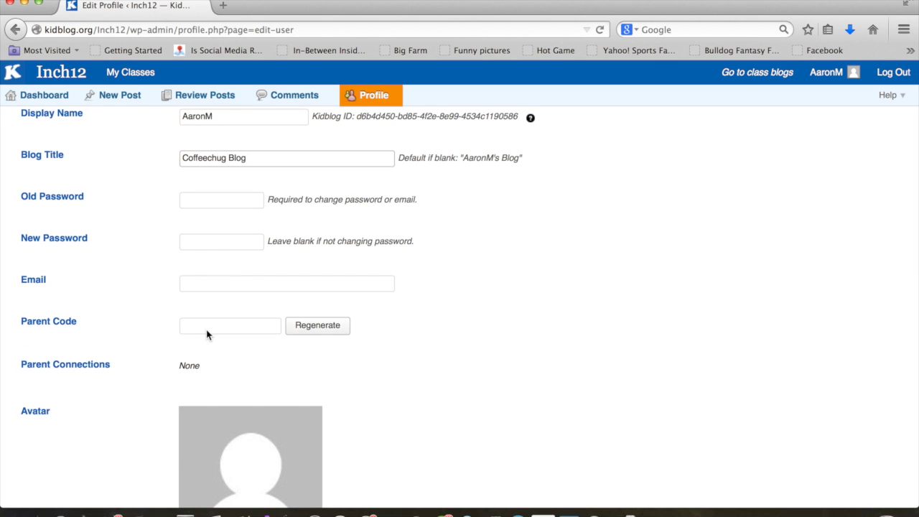
scroll(206, 334, down, 5)
scroll(206, 334, down, 2)
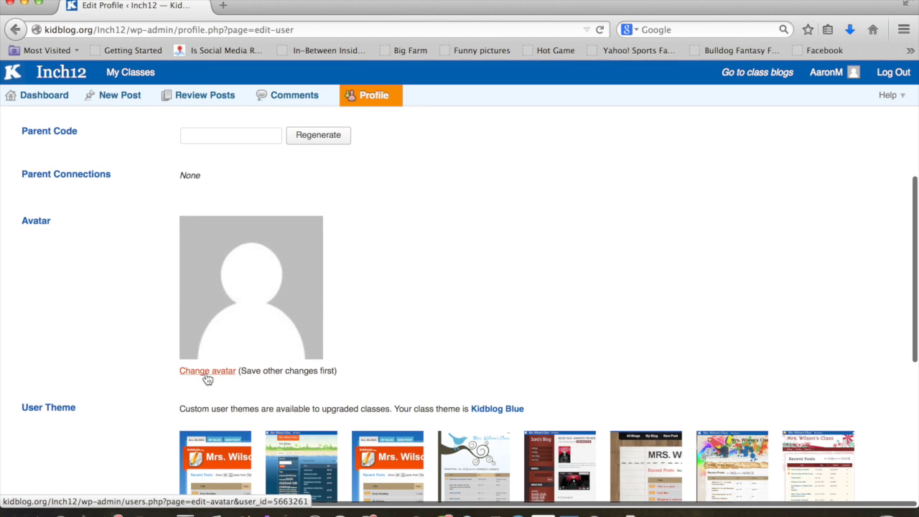
- Choose G0010047.JPG from the untitled folder as the avatar image to upload
click(207, 374)
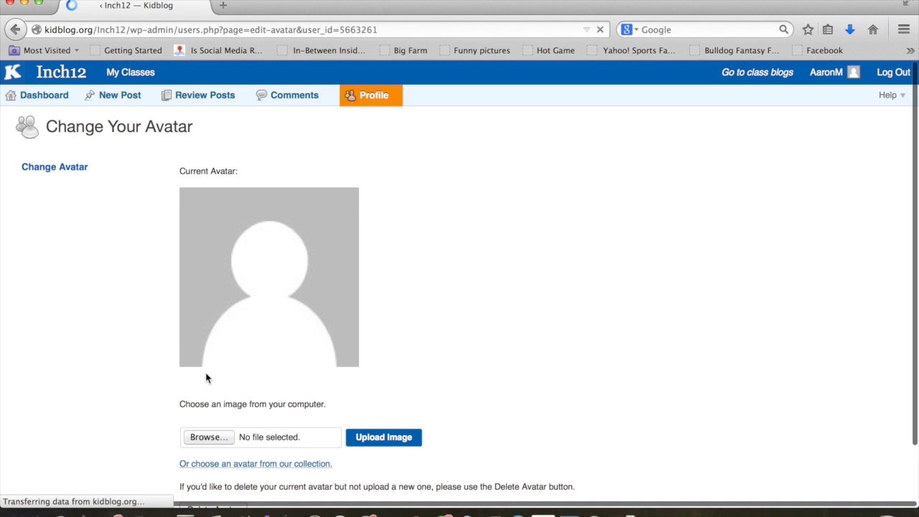
click(212, 441)
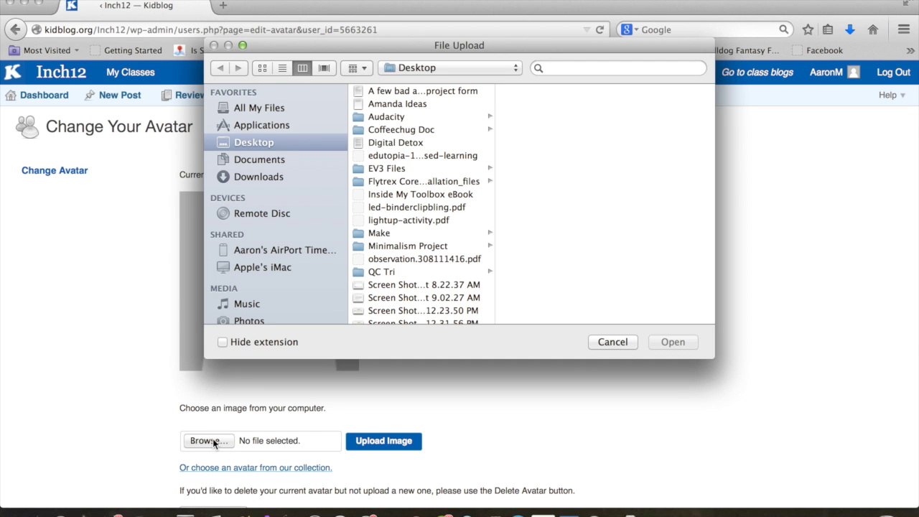
scroll(408, 226, down, 5)
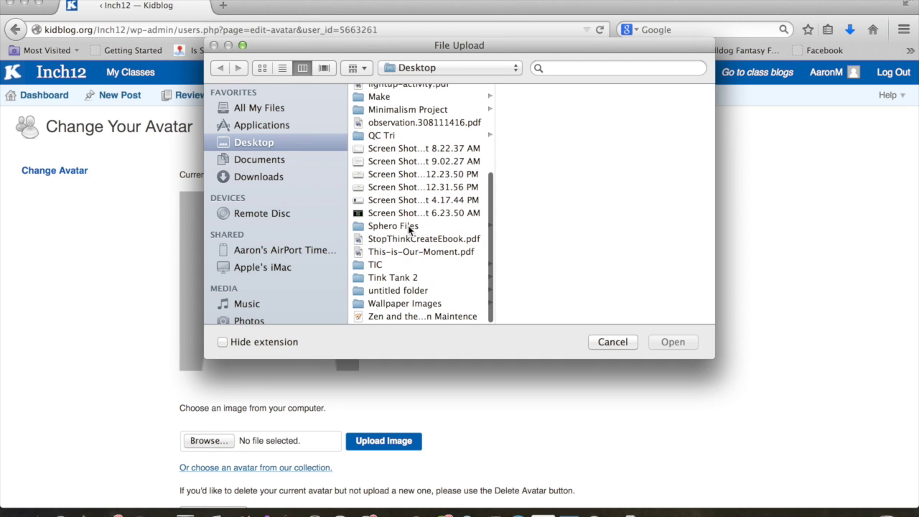
click(386, 293)
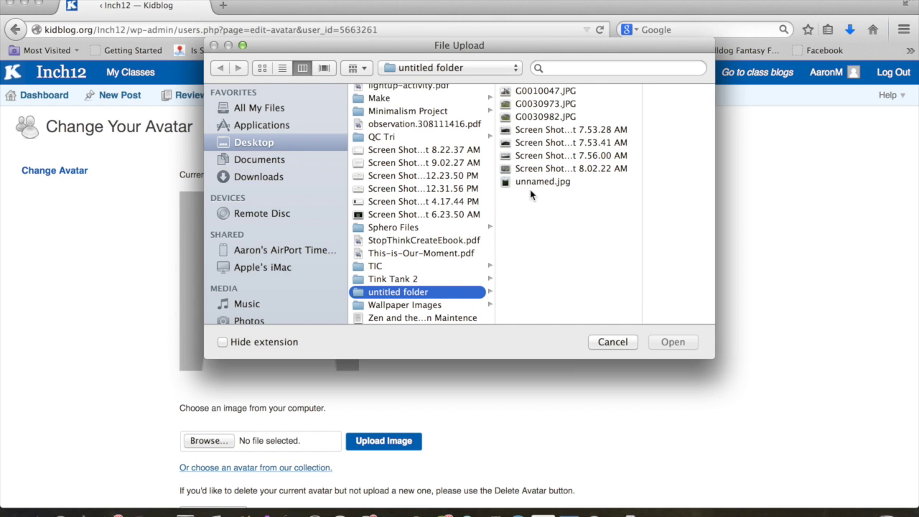
click(535, 91)
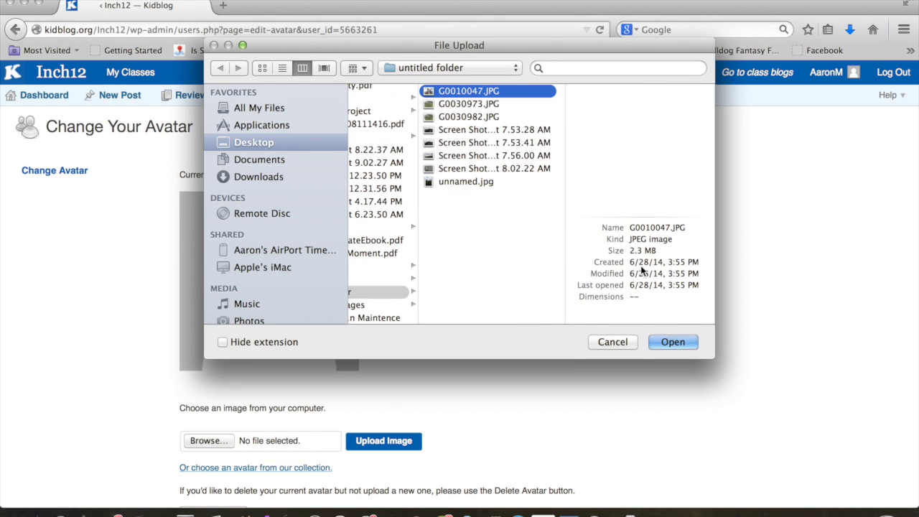
click(671, 343)
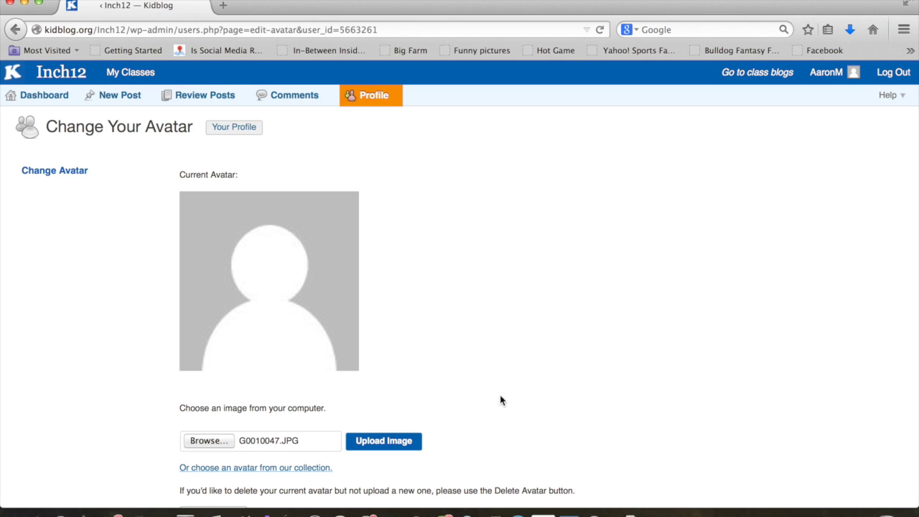
- Upload G0010047.JPG and crop it around the man's face for the avatar
click(378, 447)
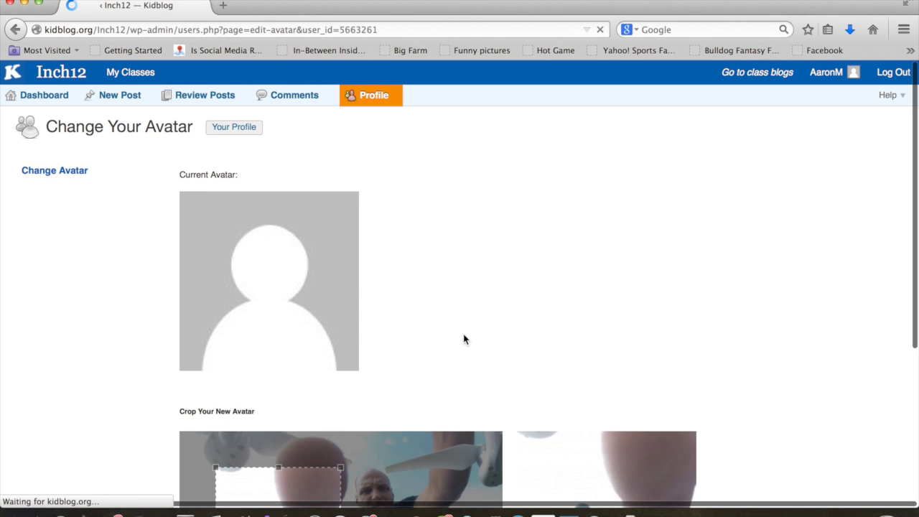
scroll(464, 339, down, 5)
drag(317, 302, 422, 280)
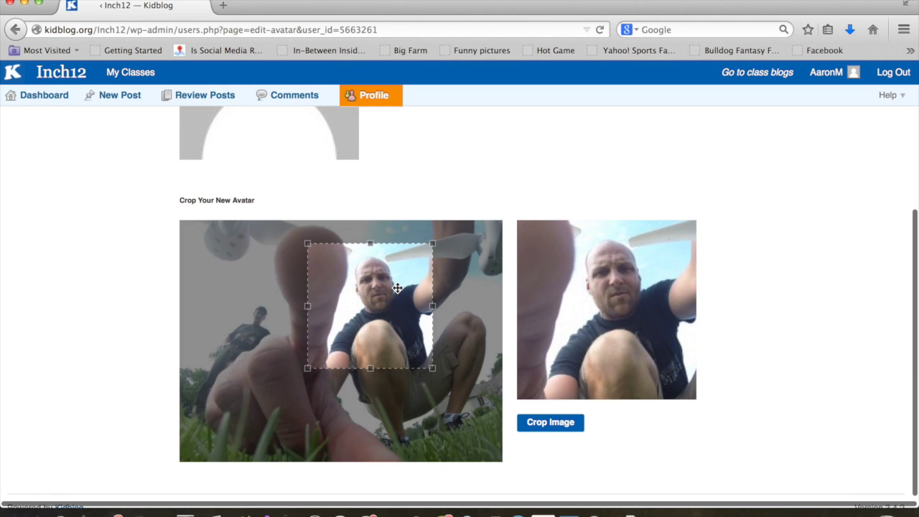
click(547, 428)
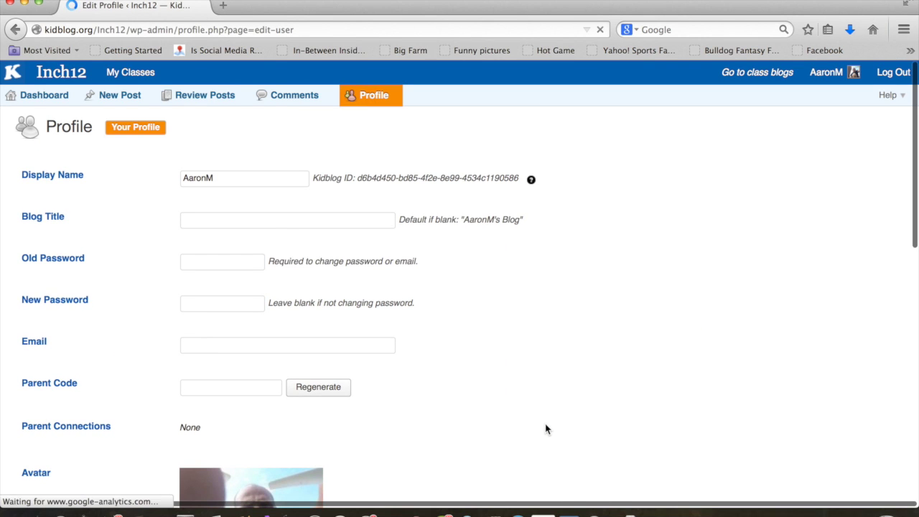
- Save the profile's new blog title and avatar, then start a new post from the dashboard
scroll(546, 429, down, 15)
scroll(545, 429, up, 5)
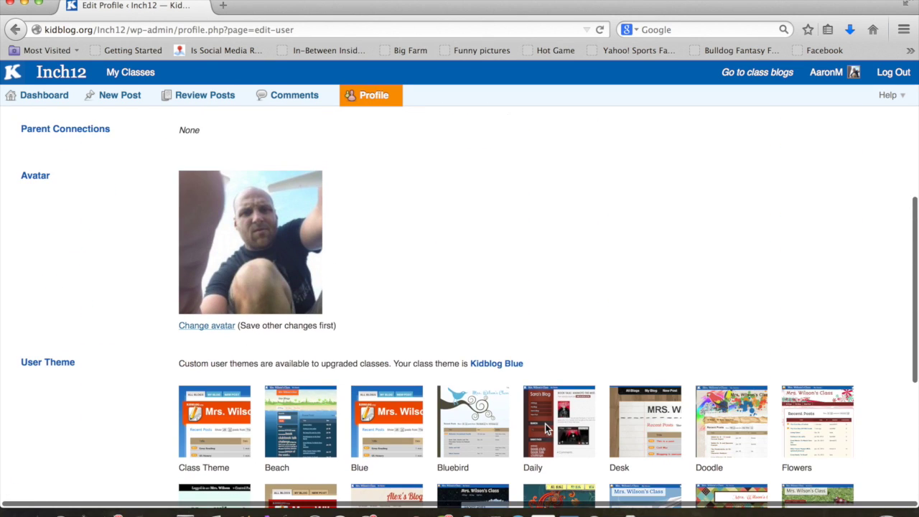
scroll(545, 428, down, 1)
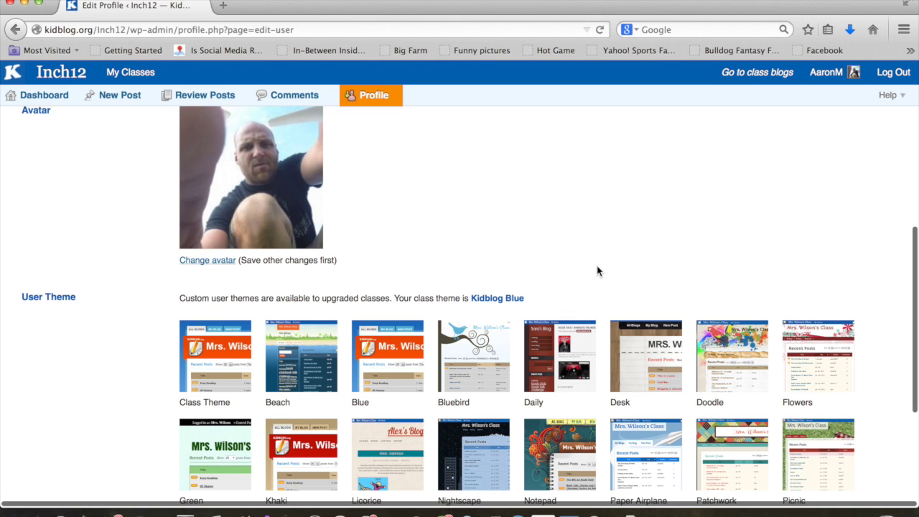
scroll(597, 271, down, 2)
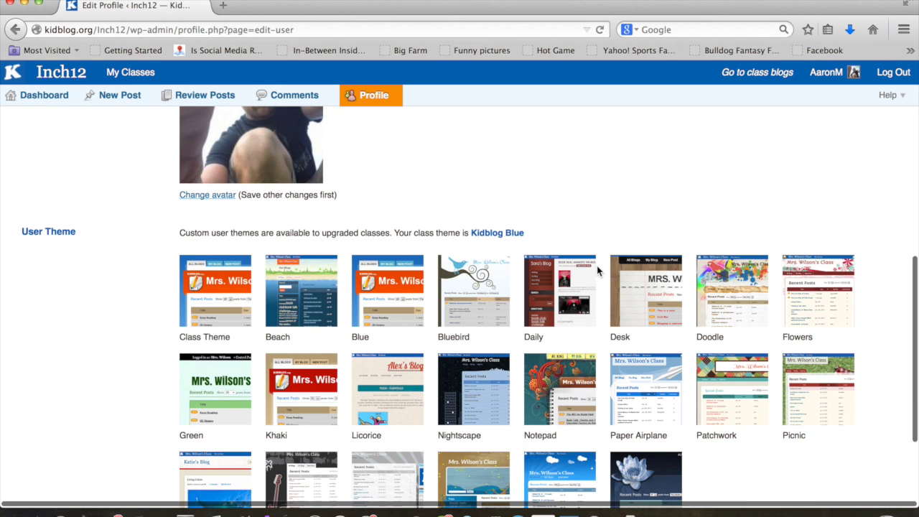
scroll(597, 271, down, 4)
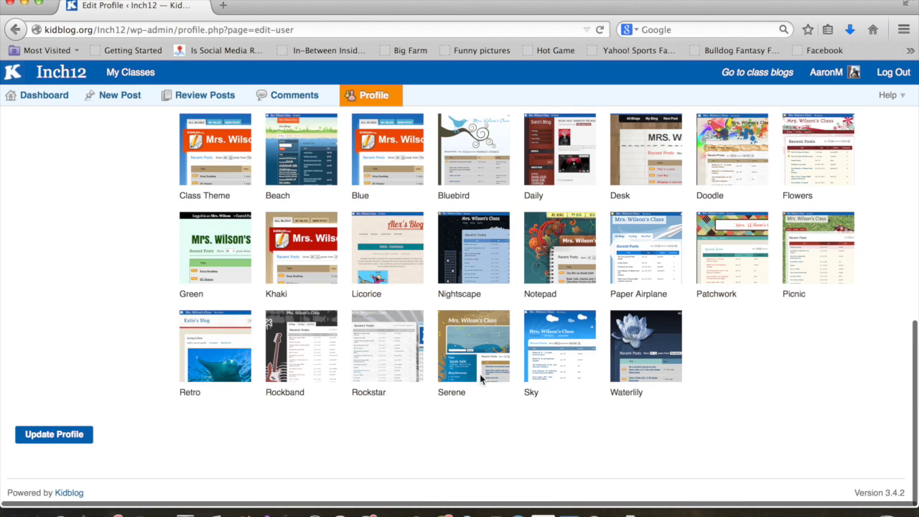
click(64, 441)
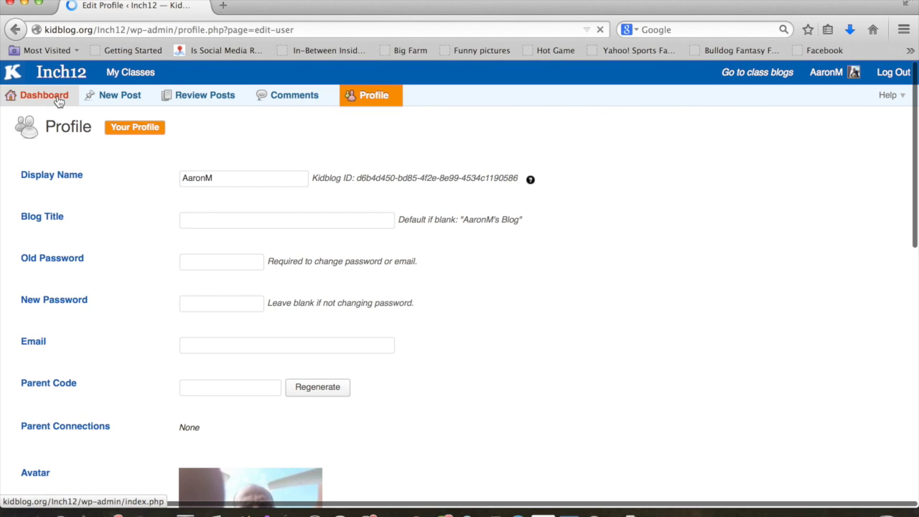
click(59, 101)
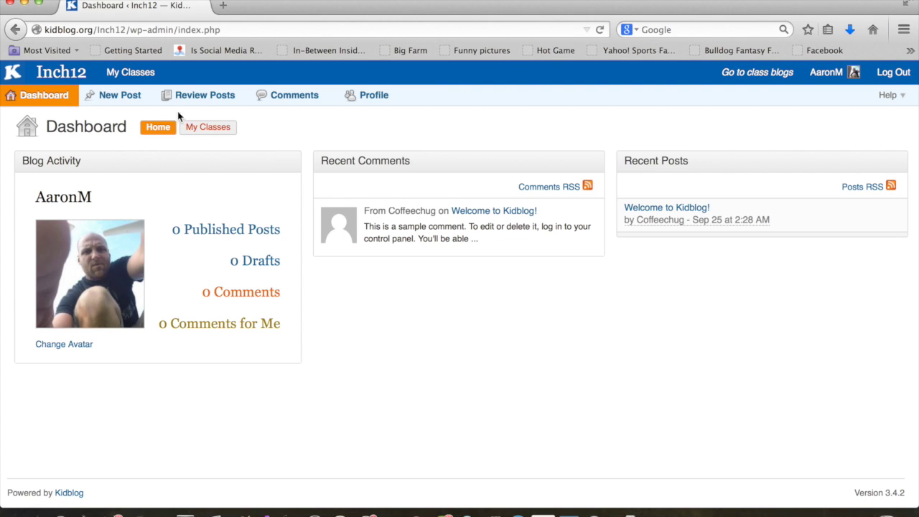
click(128, 97)
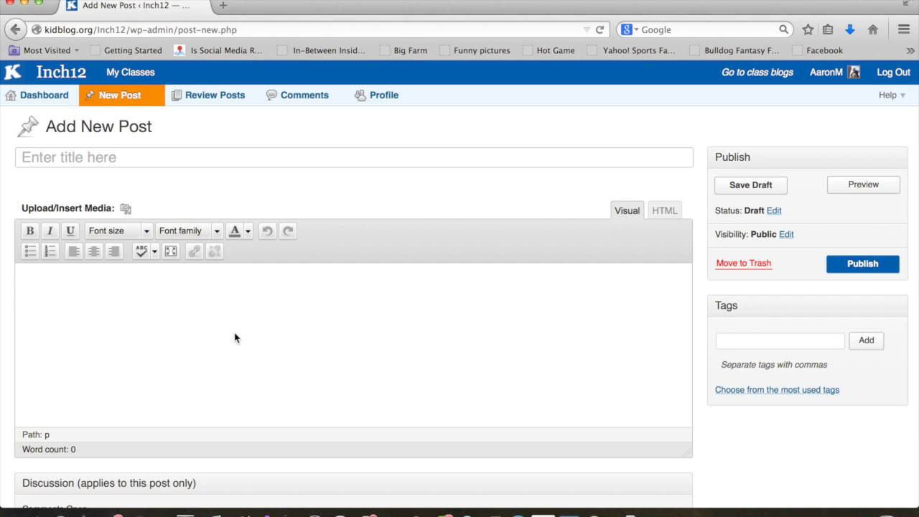
- Look over the empty post editor's body and Tags field, then go to the Inch12 class blog
click(136, 344)
scroll(736, 459, down, 2)
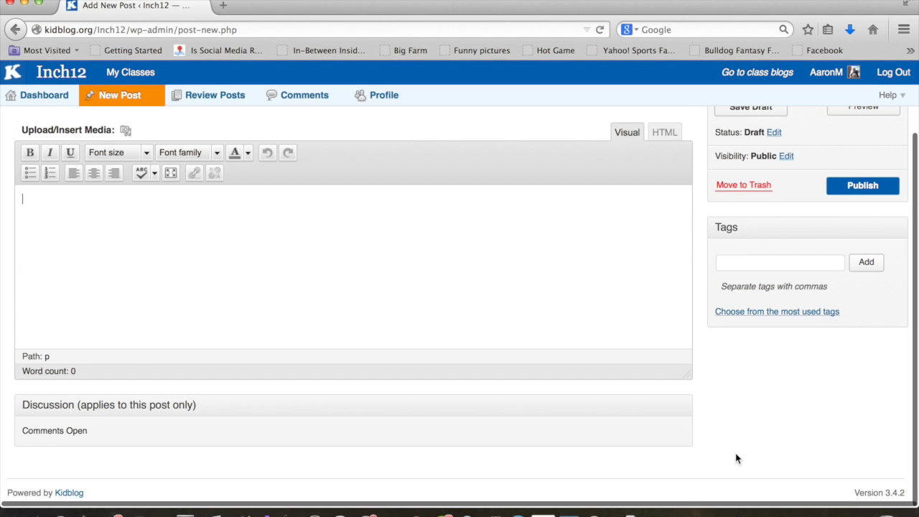
scroll(736, 459, up, 2)
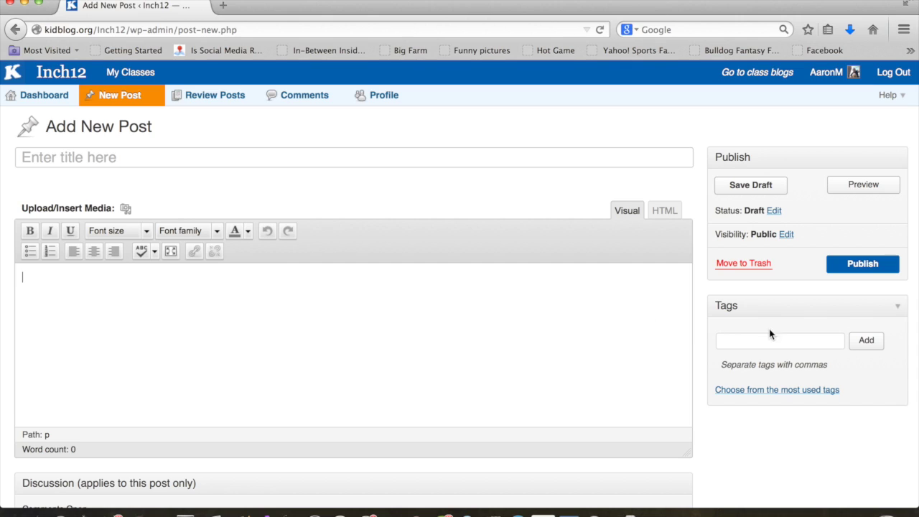
click(756, 347)
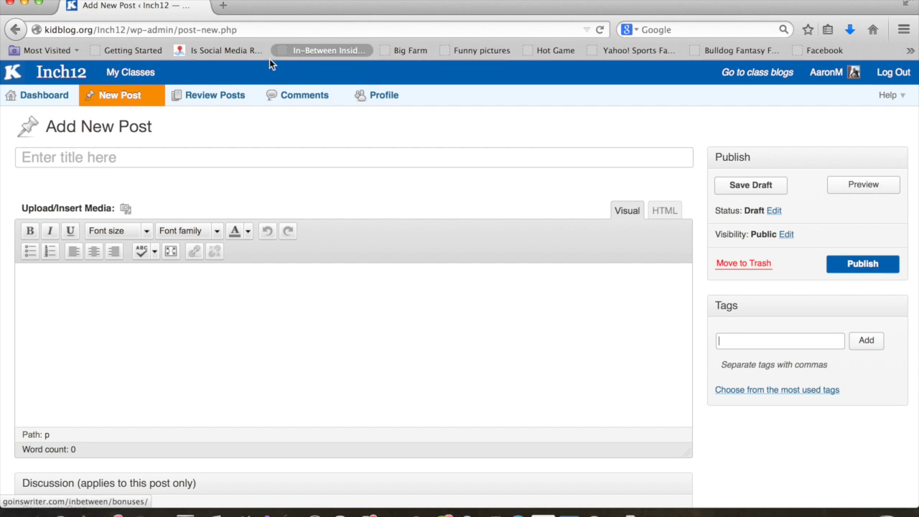
click(71, 76)
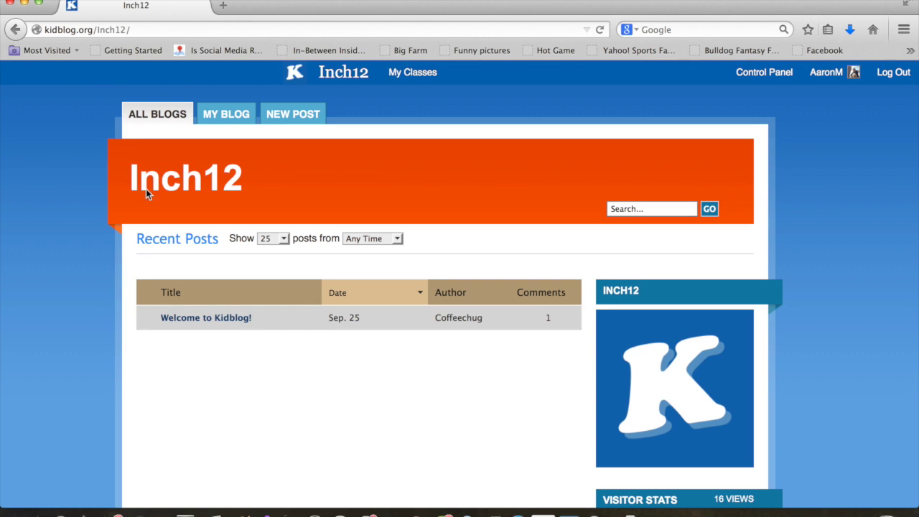
- Scroll through the Inch12 blog's recent posts and sidebar widgets
scroll(321, 395, down, 4)
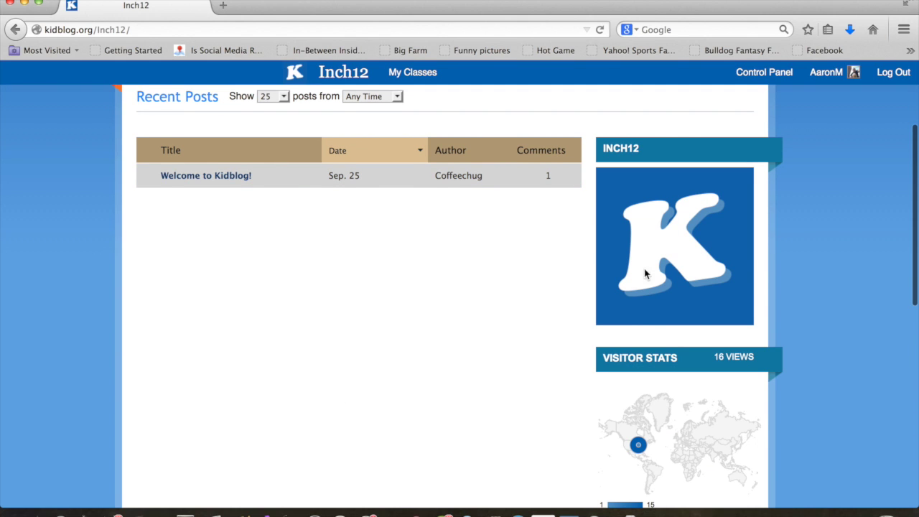
scroll(381, 267, up, 2)
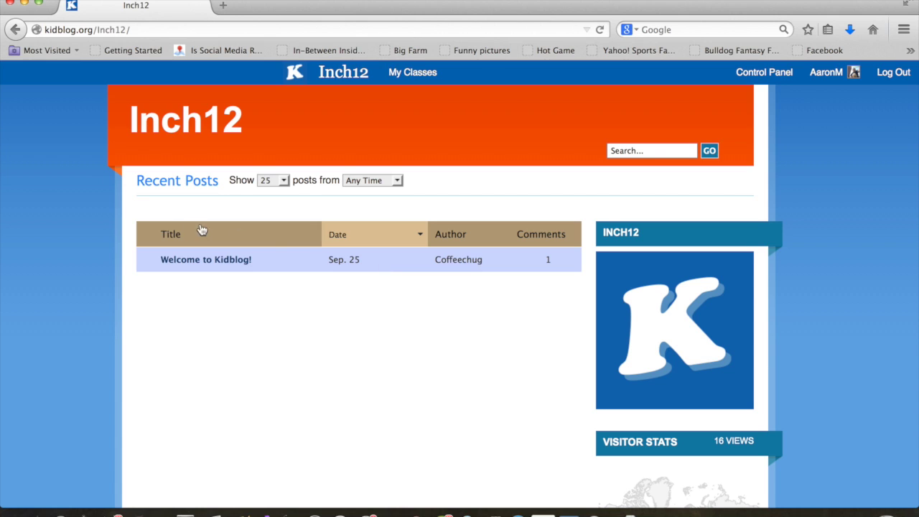
scroll(324, 357, down, 2)
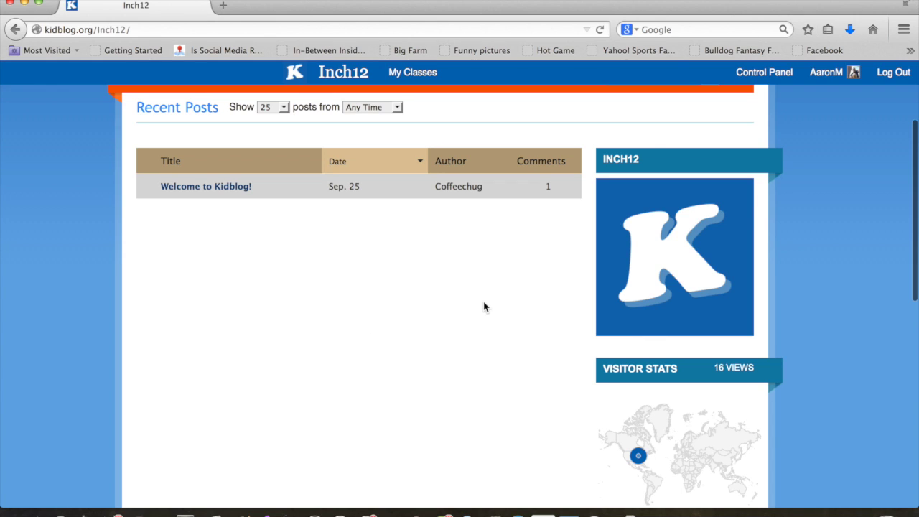
scroll(484, 308, down, 10)
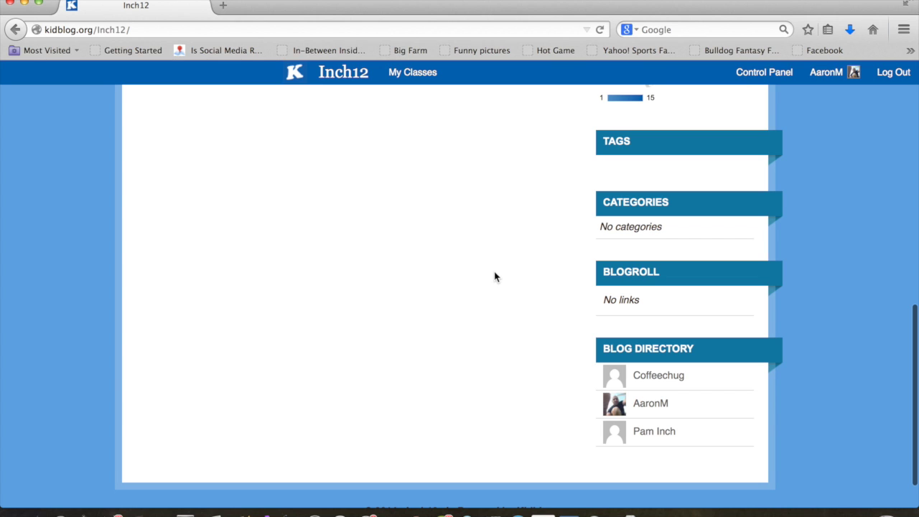
scroll(522, 211, up, 10)
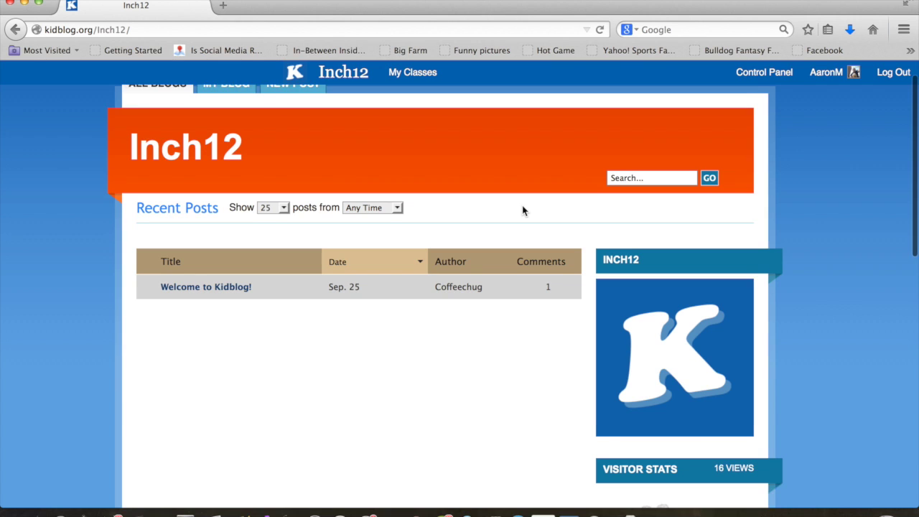
scroll(504, 434, down, 3)
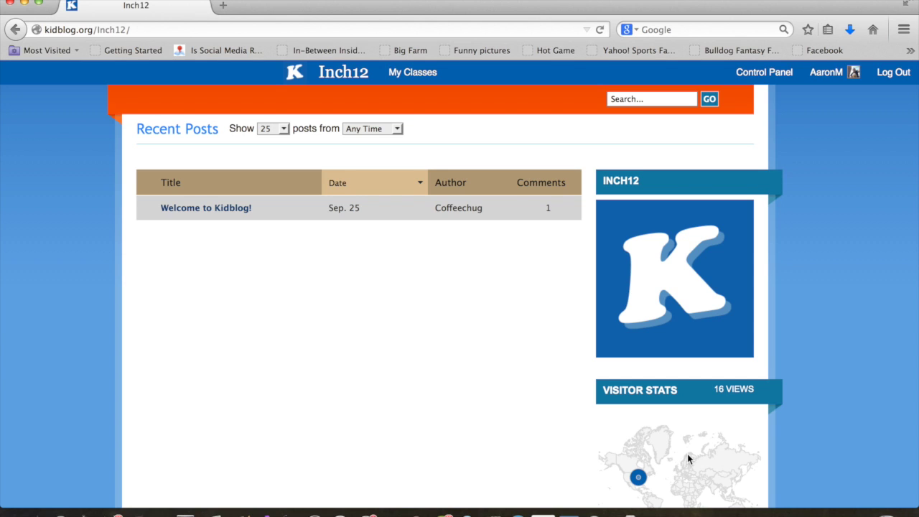
scroll(451, 332, up, 3)
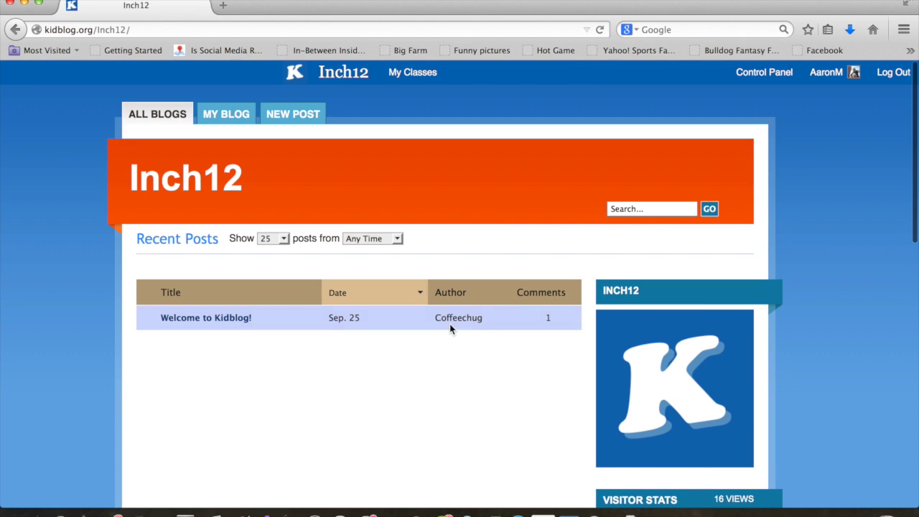
- View the empty My Blog page, start a new post, then open My Comments
click(225, 118)
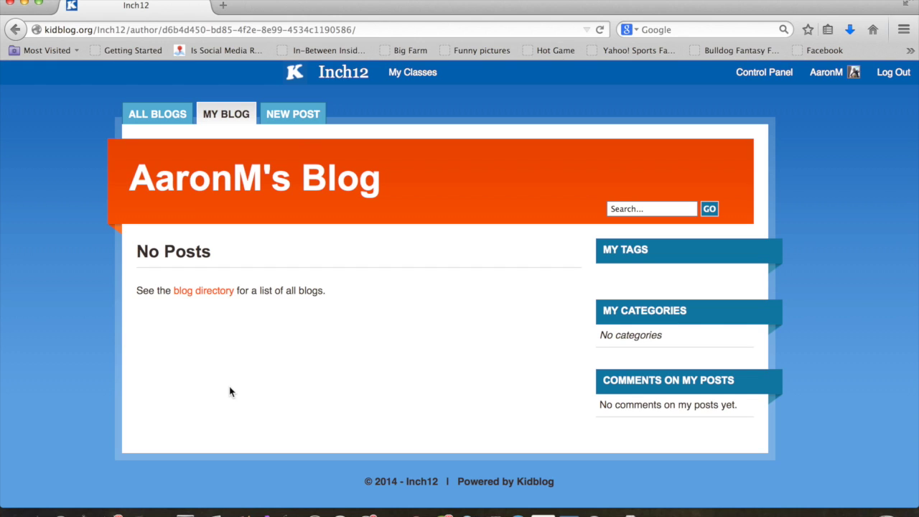
click(301, 125)
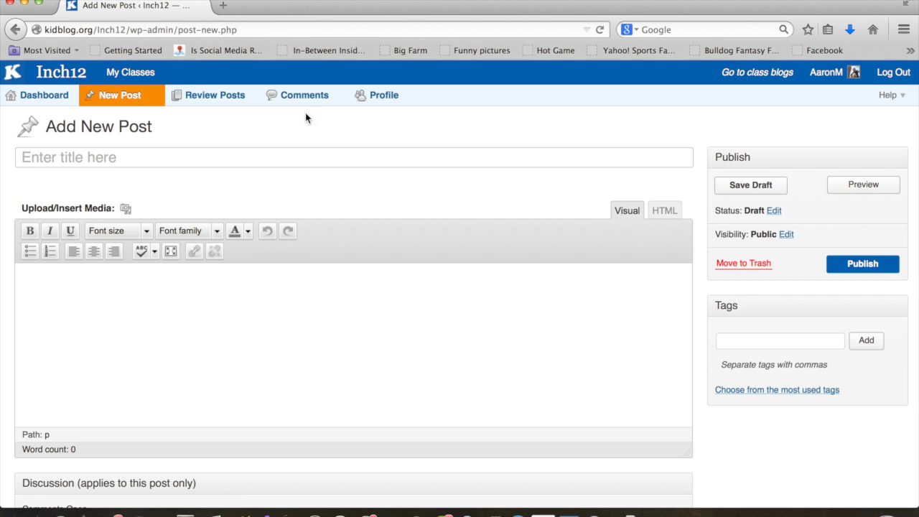
click(319, 105)
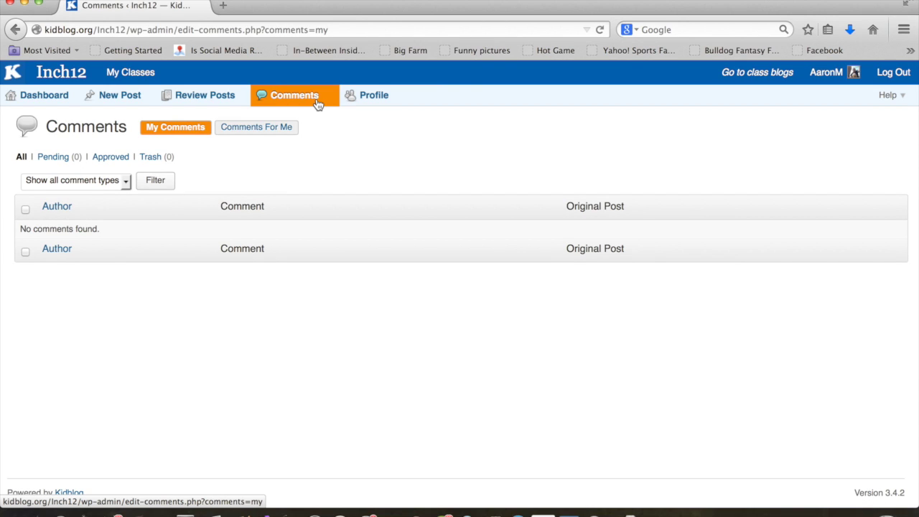
- View the empty Comments For Me list, then log out of the student account
click(273, 133)
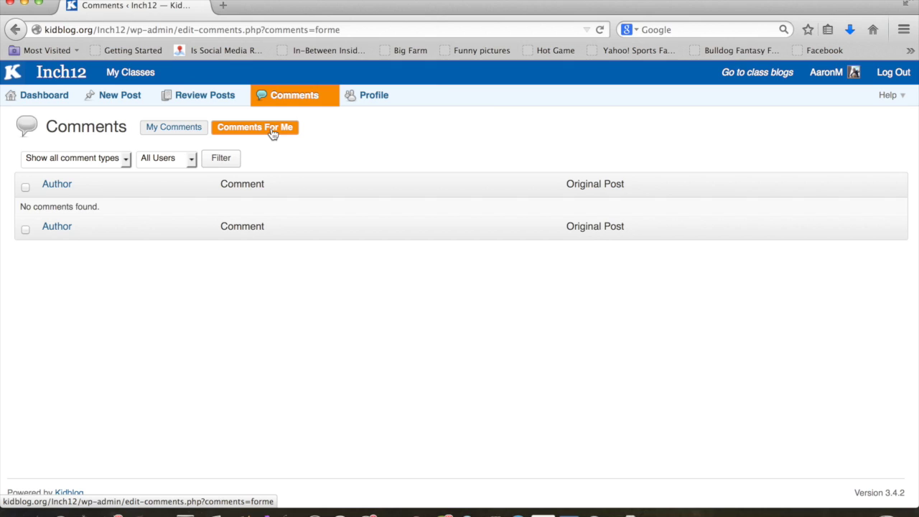
click(894, 72)
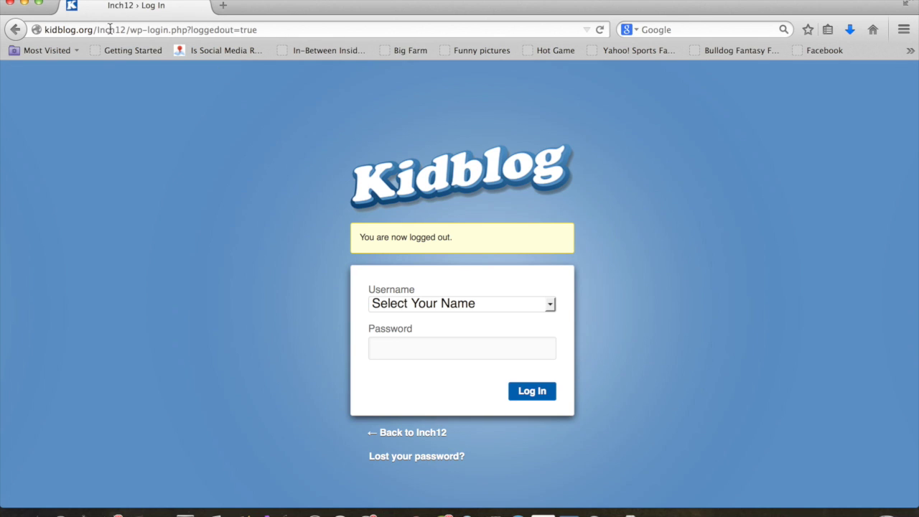
- Strip 'wp-login.php?loggedout=true' from the address and load kidblog.org/Inch12/
drag(127, 27, 335, 51)
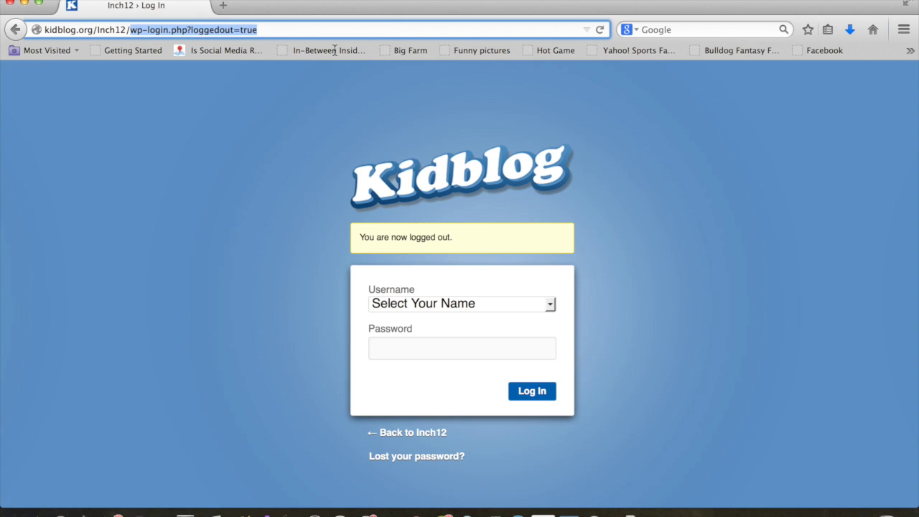
key(BackSpace)
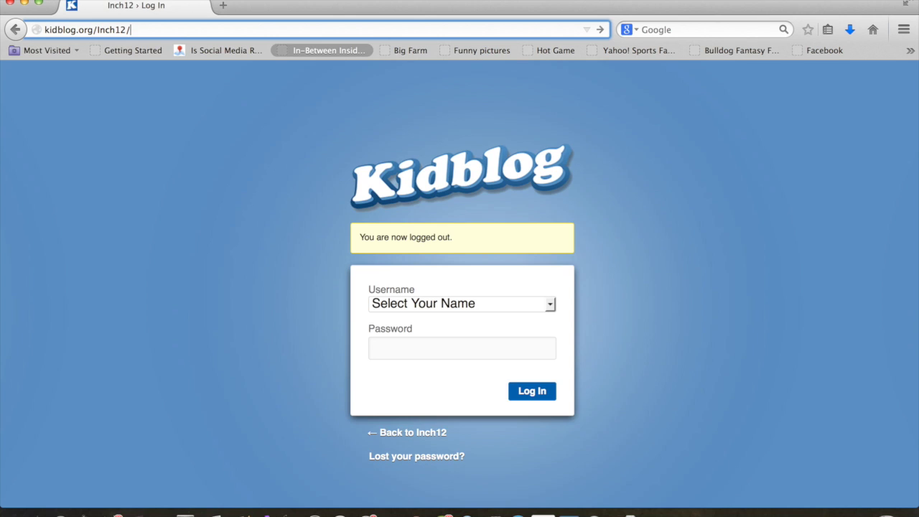
key(Return)
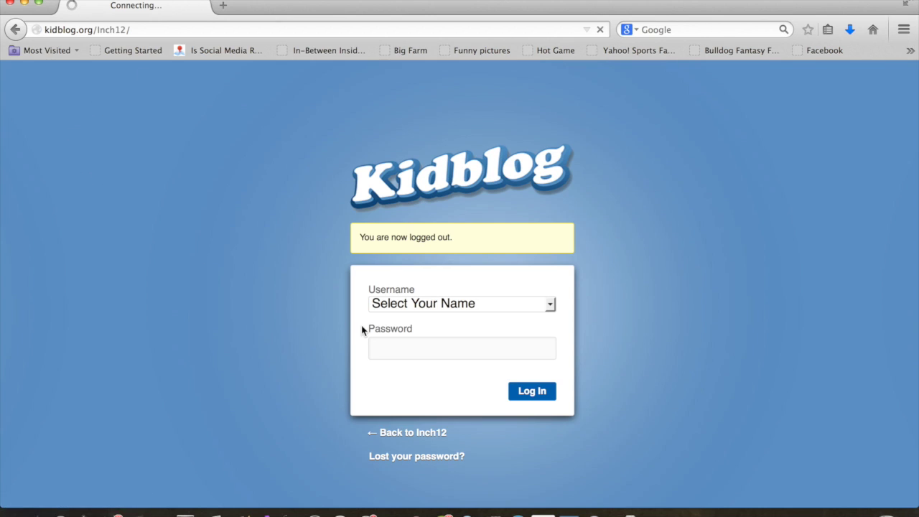
- Log back in by choosing the student's username, entering the password, and dismissing the save-password prompt
click(550, 306)
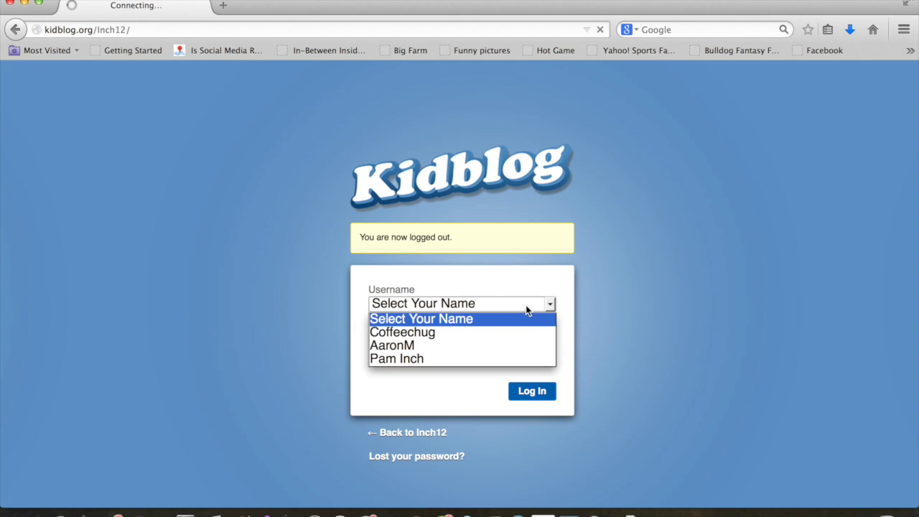
click(501, 346)
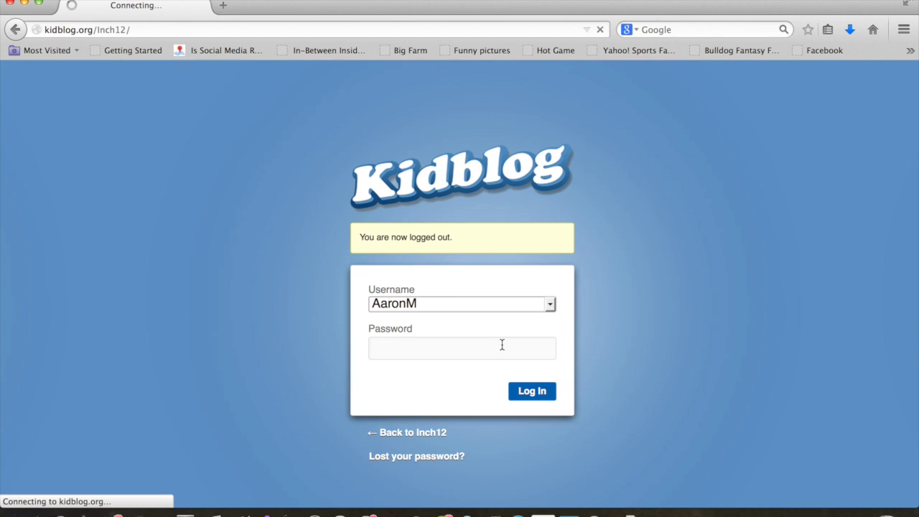
click(402, 350)
text(••)
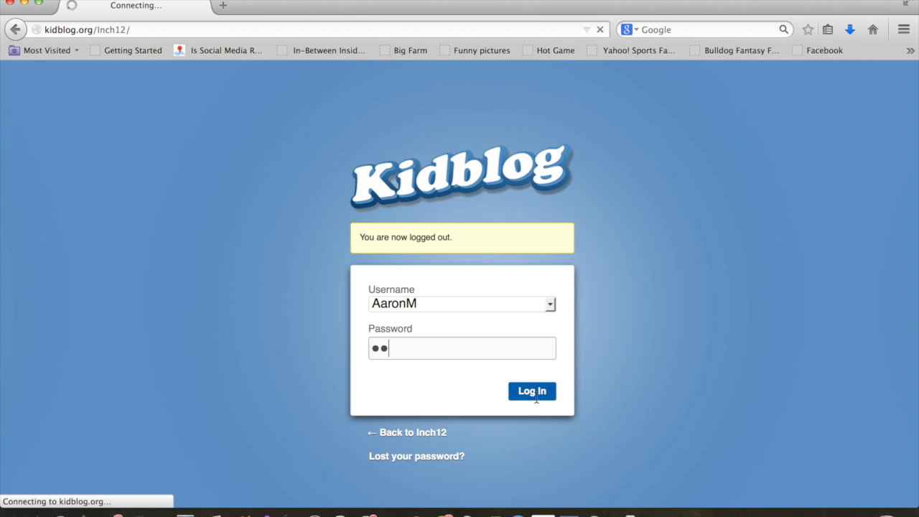
text(•••••)
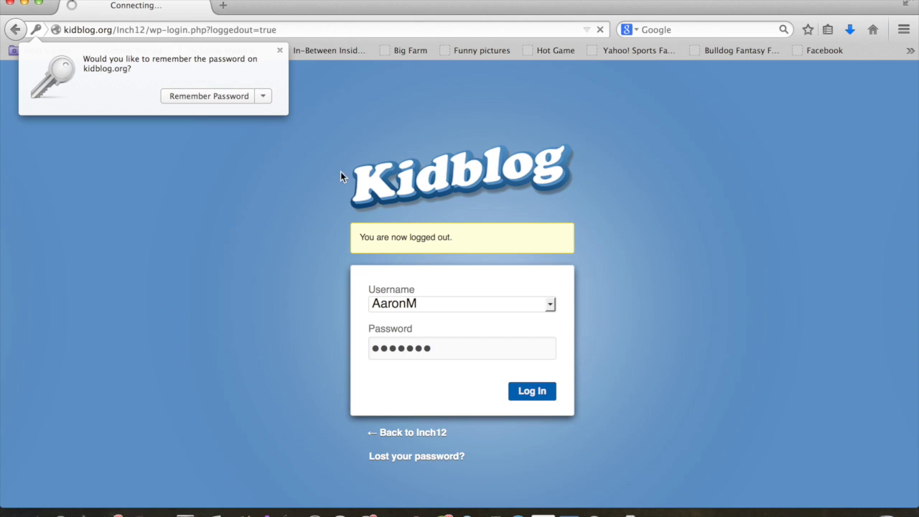
click(279, 51)
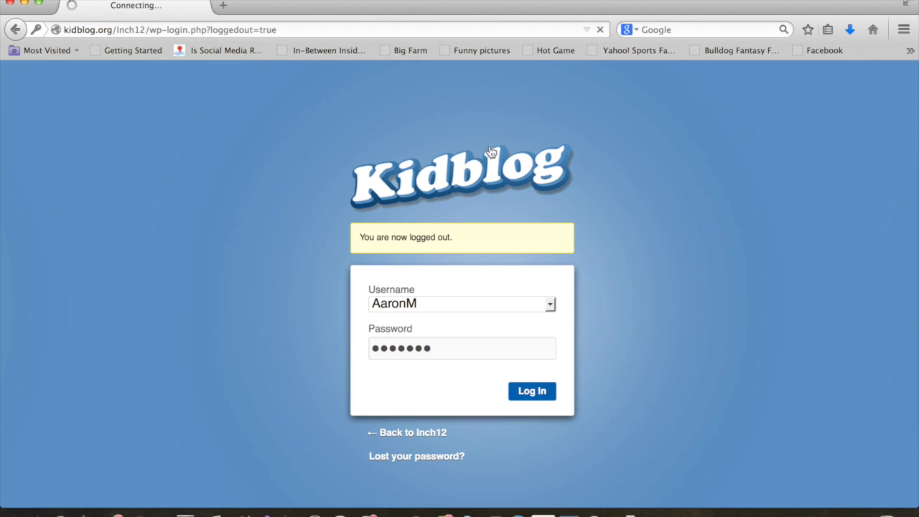
click(531, 394)
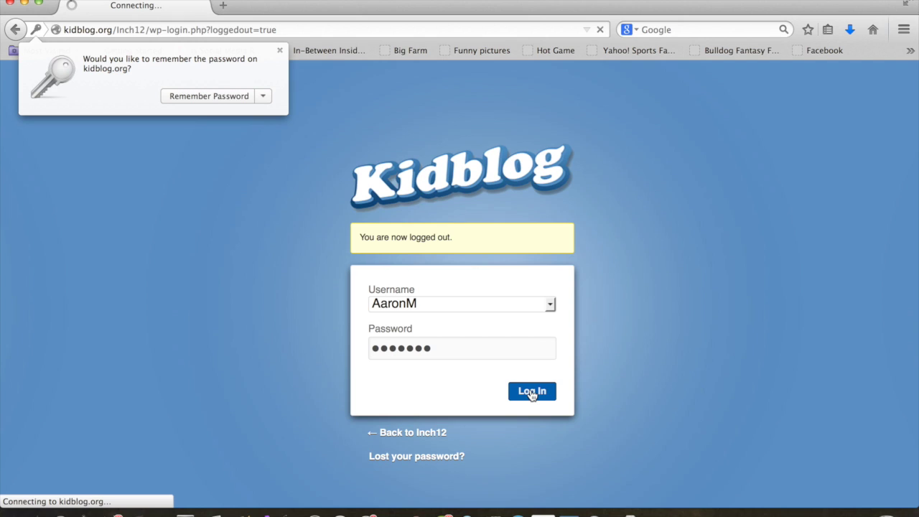
click(279, 50)
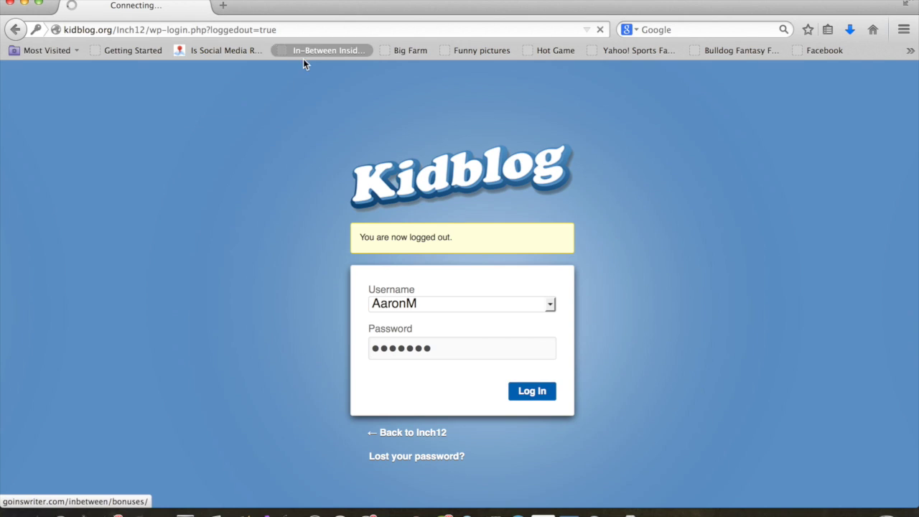